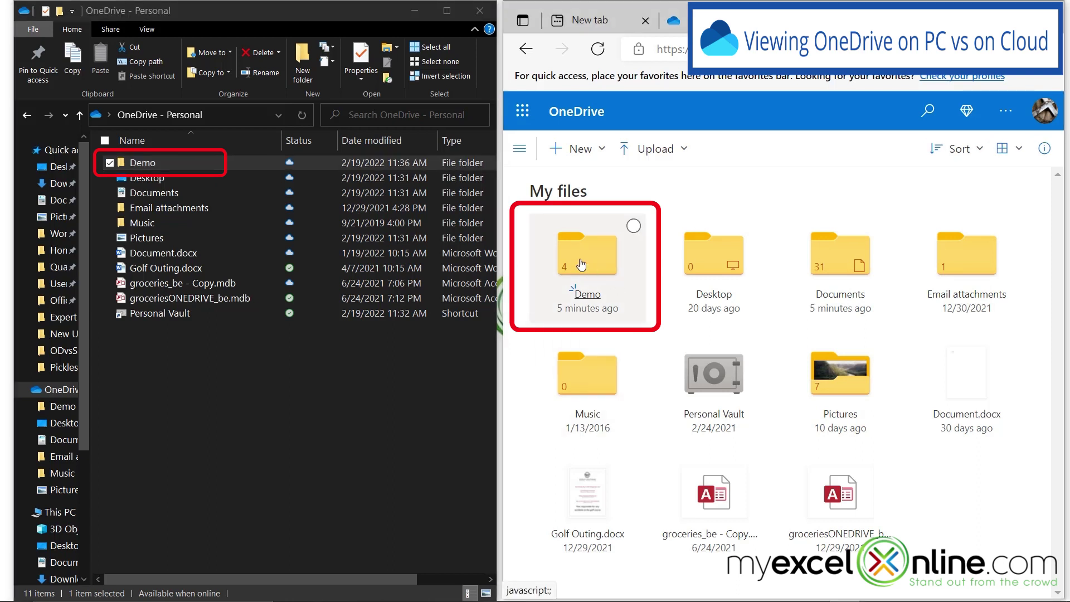
- Open Demo in OneDrive web and File Explorer, then check a file's sync status
click(581, 266)
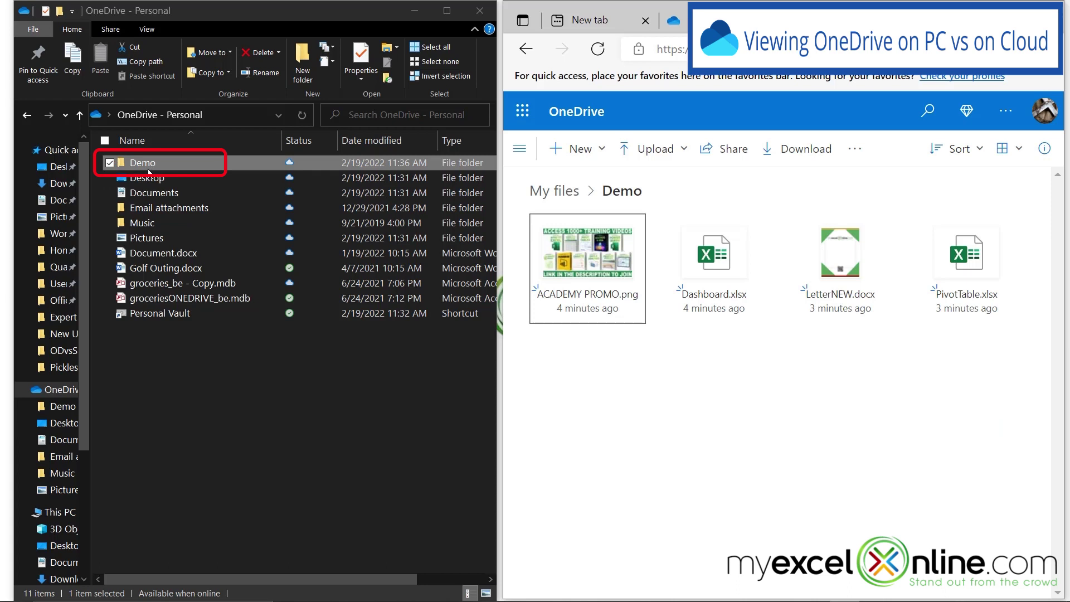
double_click(148, 167)
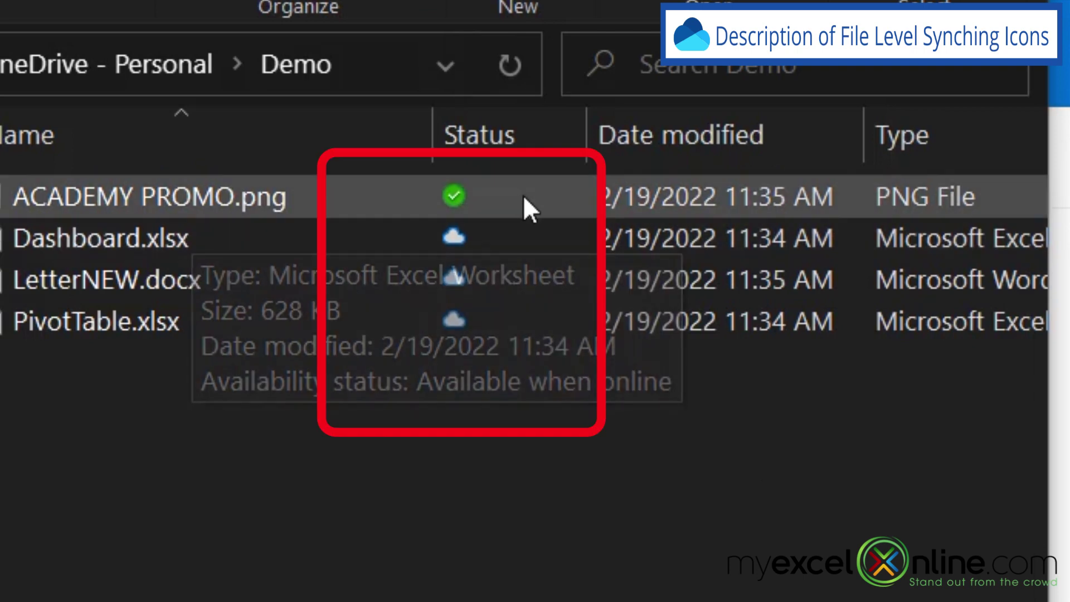
mouse_move(584, 272)
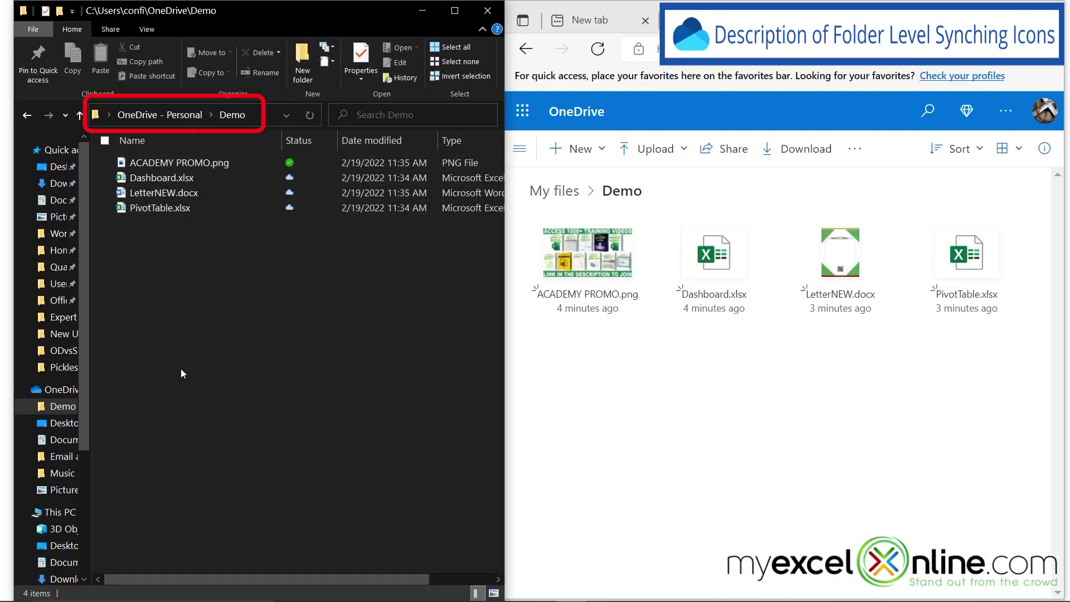
click(146, 117)
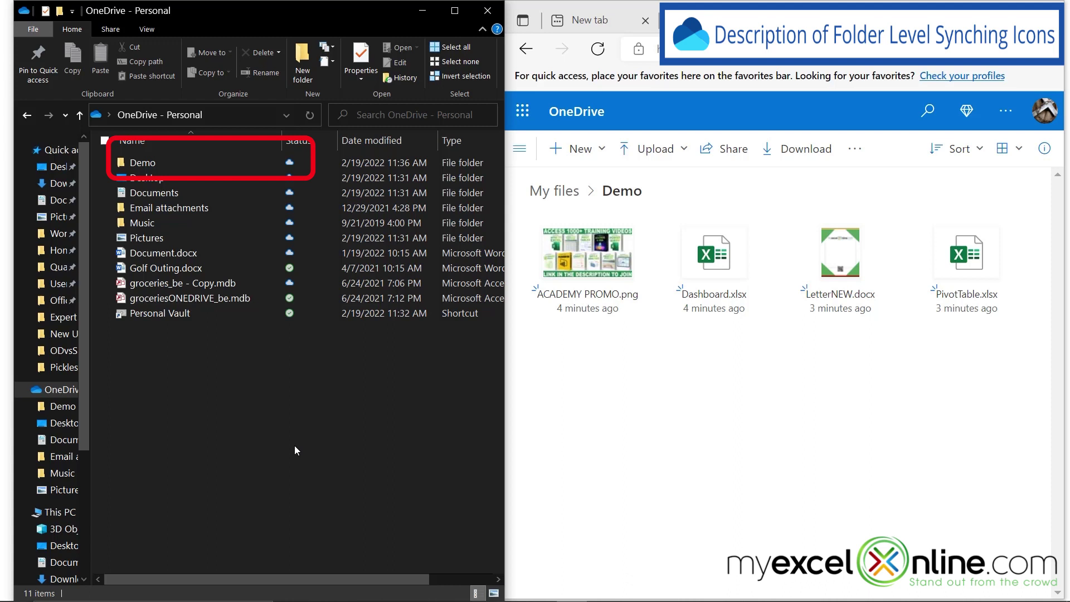
double_click(136, 162)
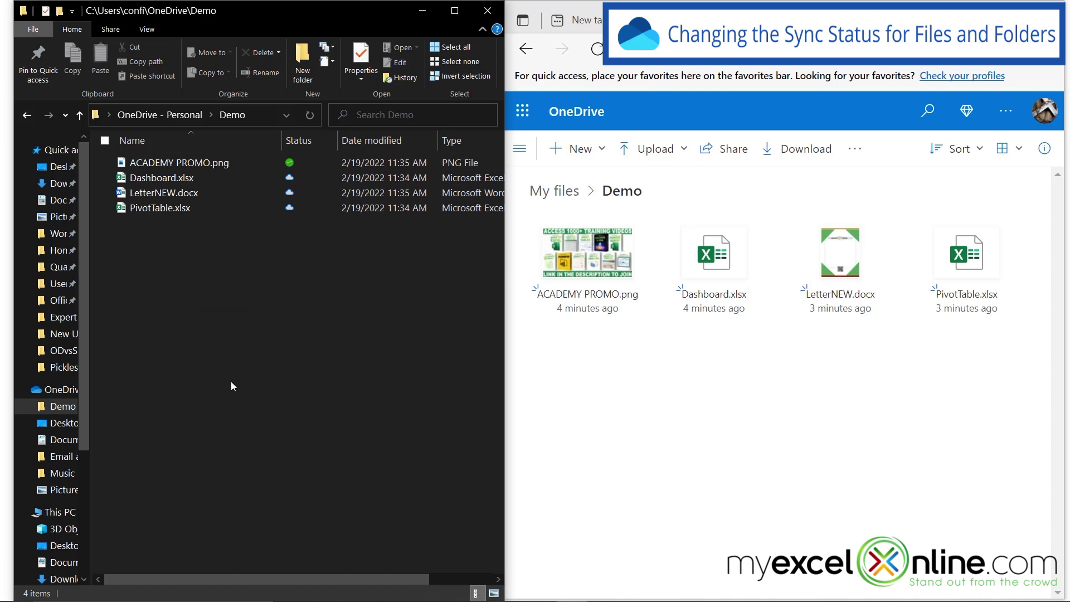
- Keep Dashboard.xlsx and LetterNEW.docx always on this device, then return to OneDrive - Personal
right_click(158, 177)
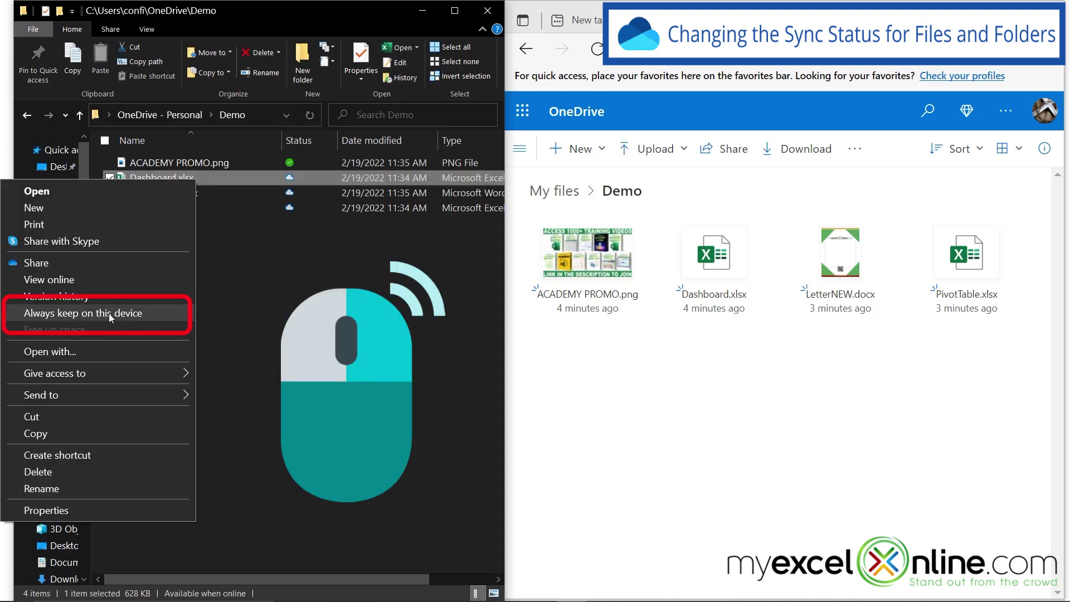
click(110, 314)
right_click(166, 193)
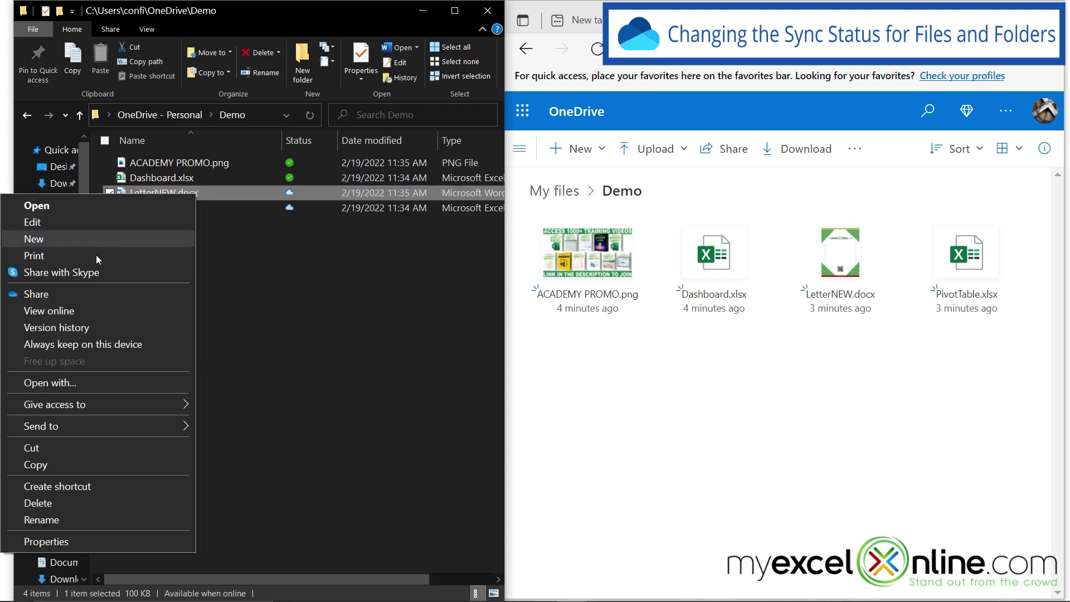
click(72, 344)
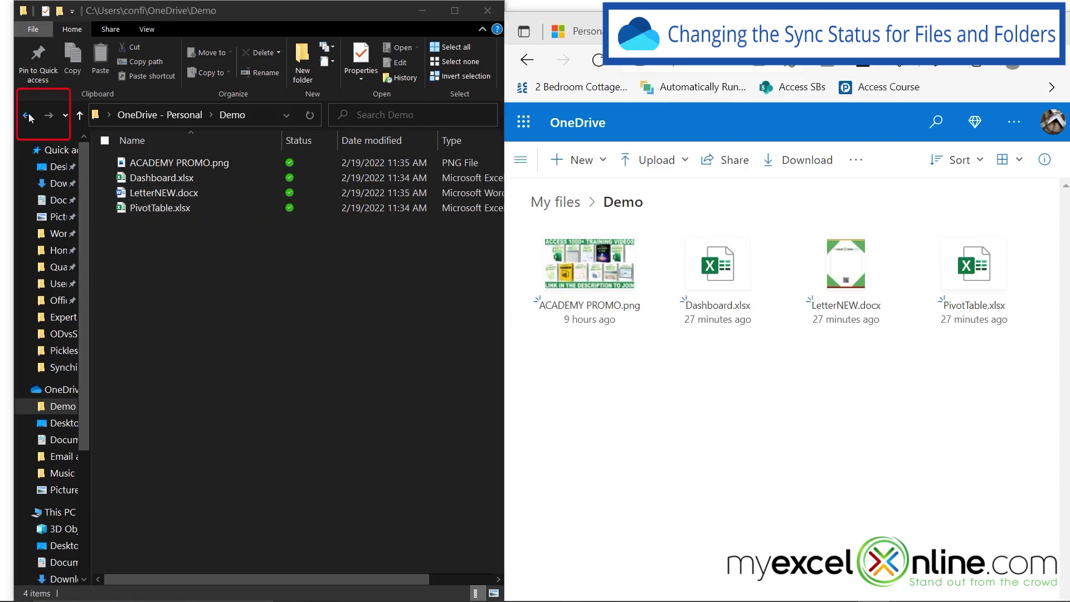
click(27, 115)
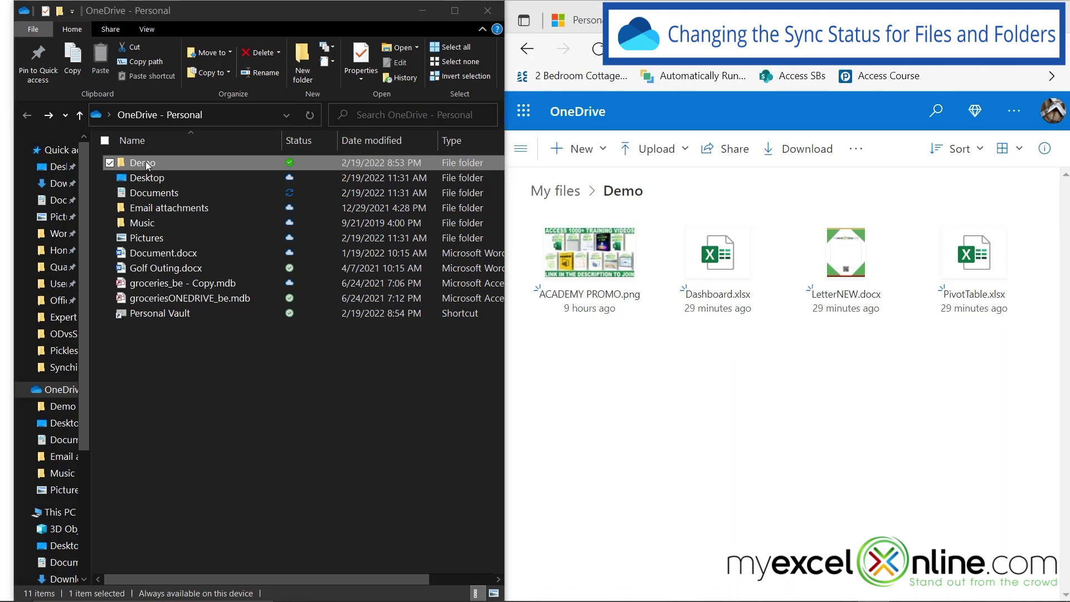
- In the Demo folder, free up space so PivotTable.xlsx is online-only
double_click(145, 162)
click(159, 208)
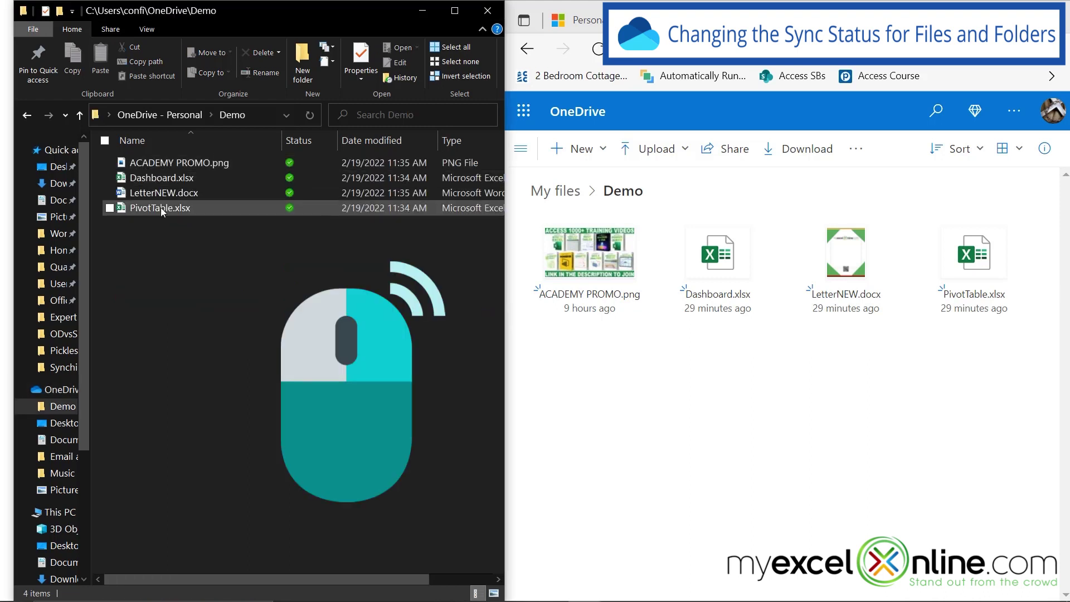
right_click(156, 208)
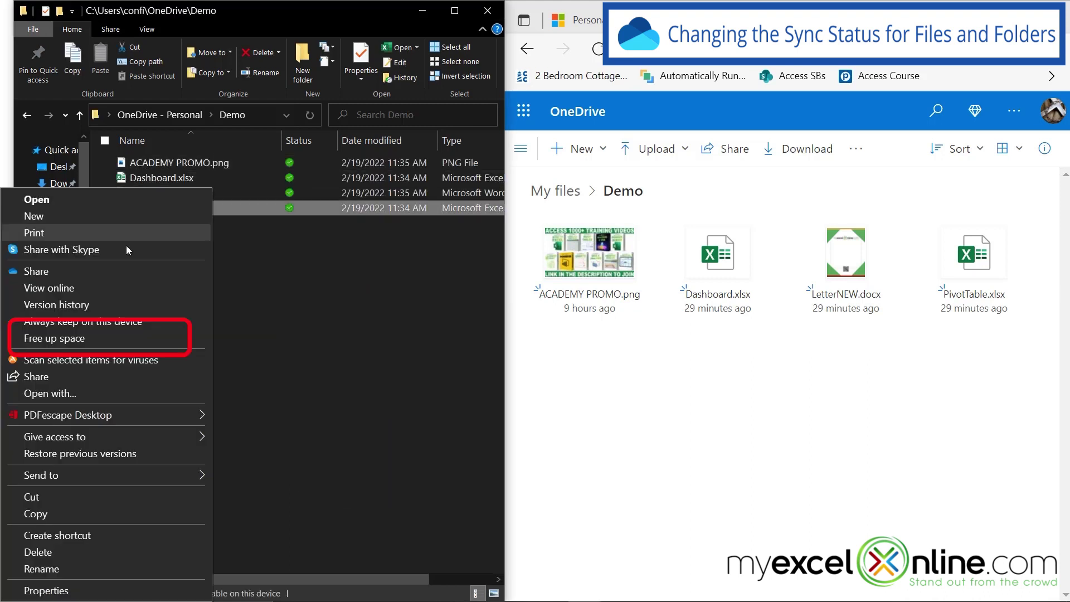
click(71, 338)
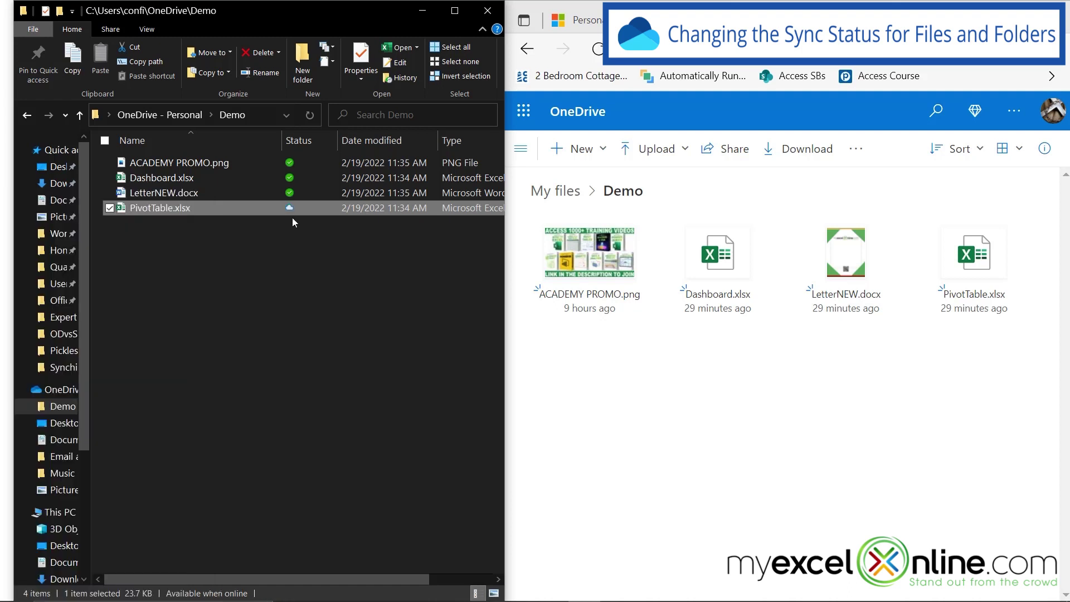
- Toggle Always keep on this device for Demo, free up its space, and reopen it
click(29, 117)
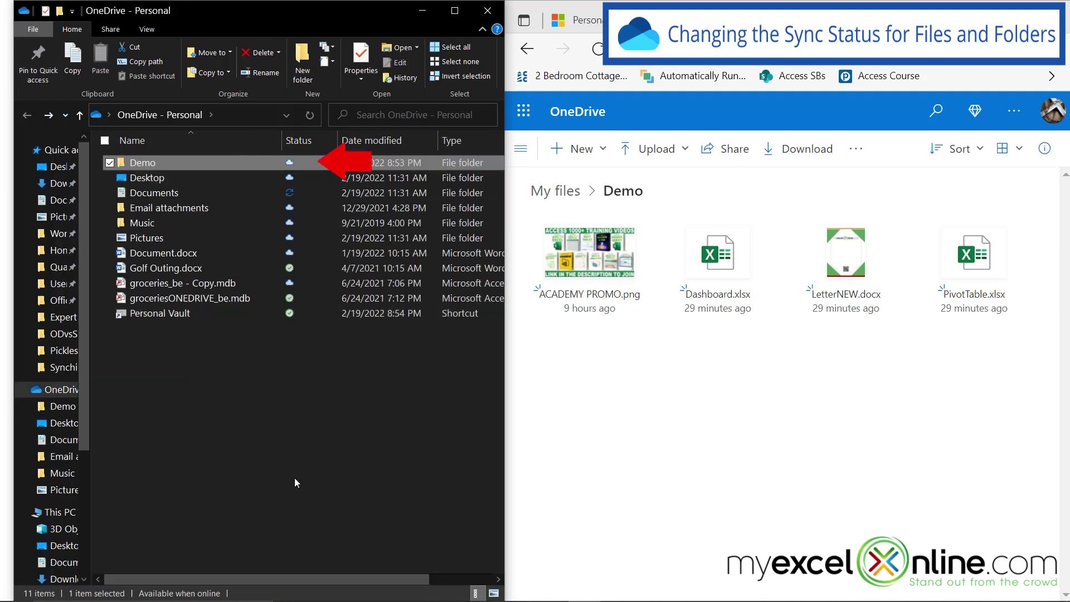
right_click(181, 162)
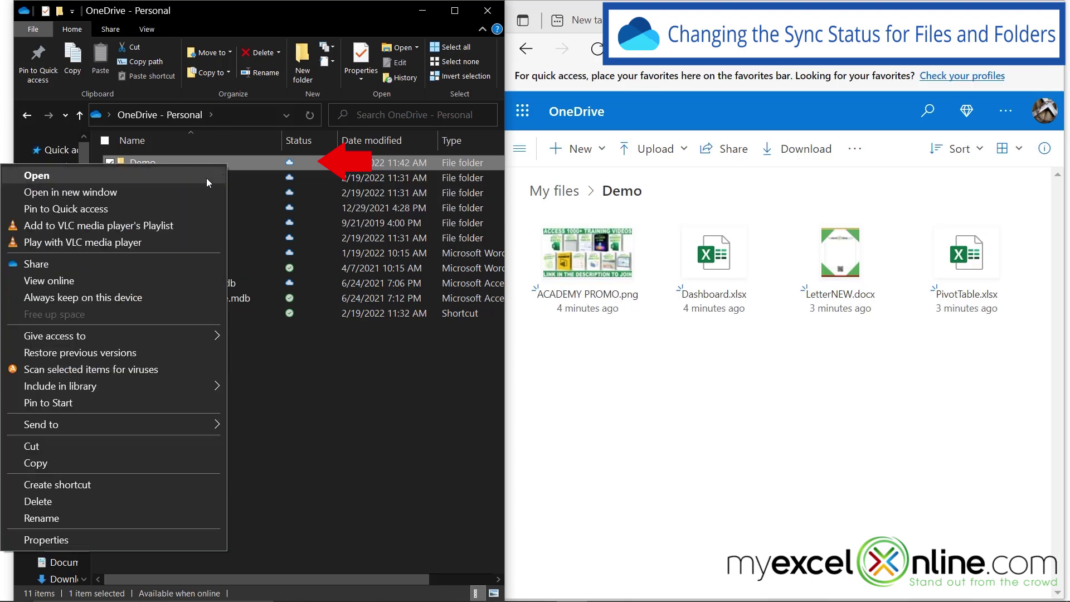
click(108, 298)
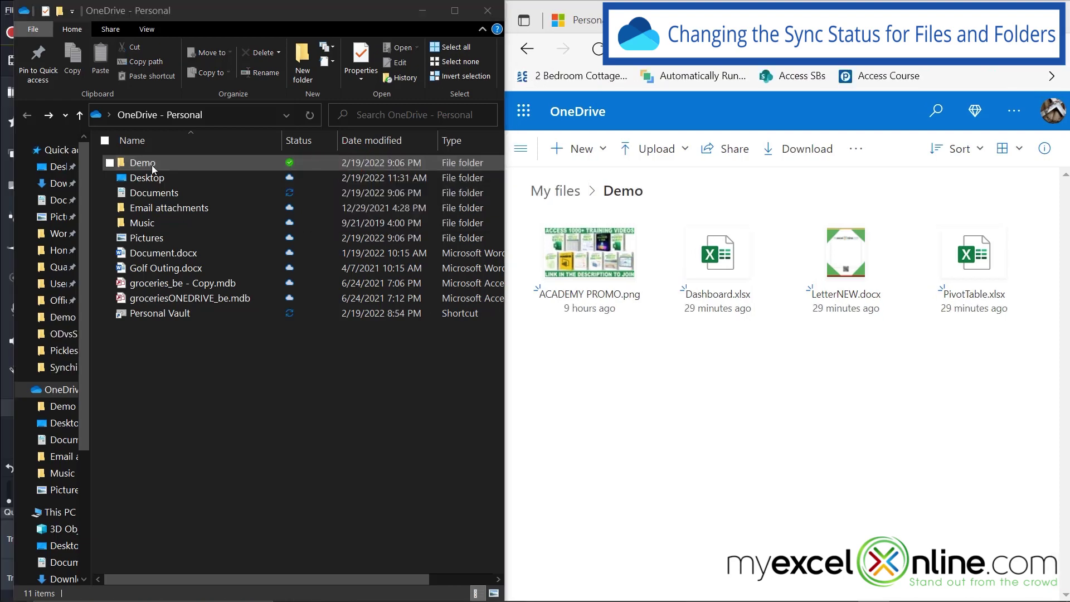
right_click(153, 169)
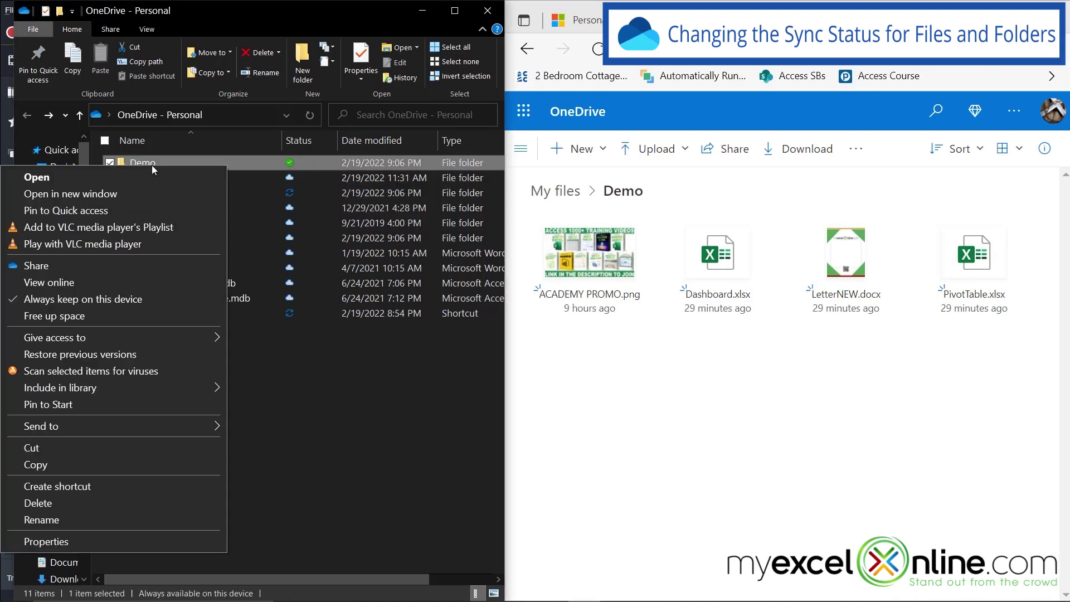
click(81, 317)
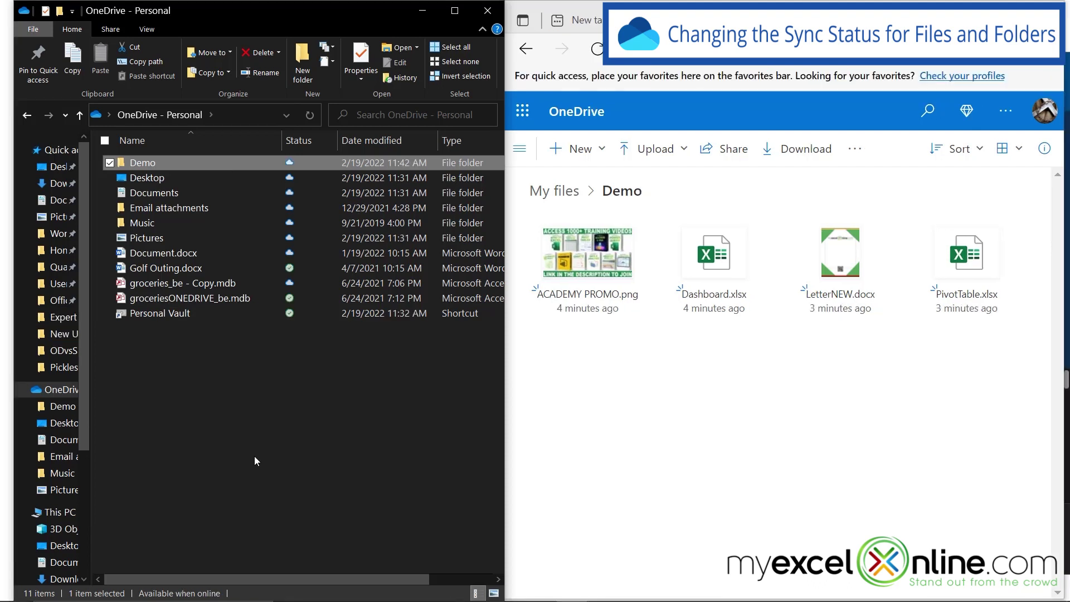
double_click(142, 161)
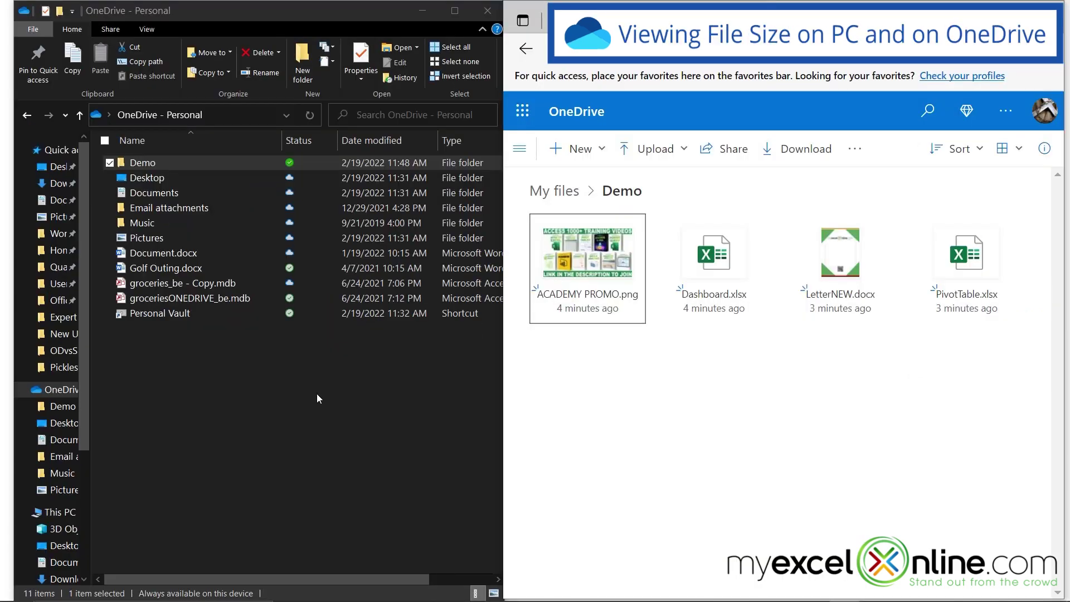
- View the local Demo folder's size in its File Explorer Properties, then close them
right_click(166, 164)
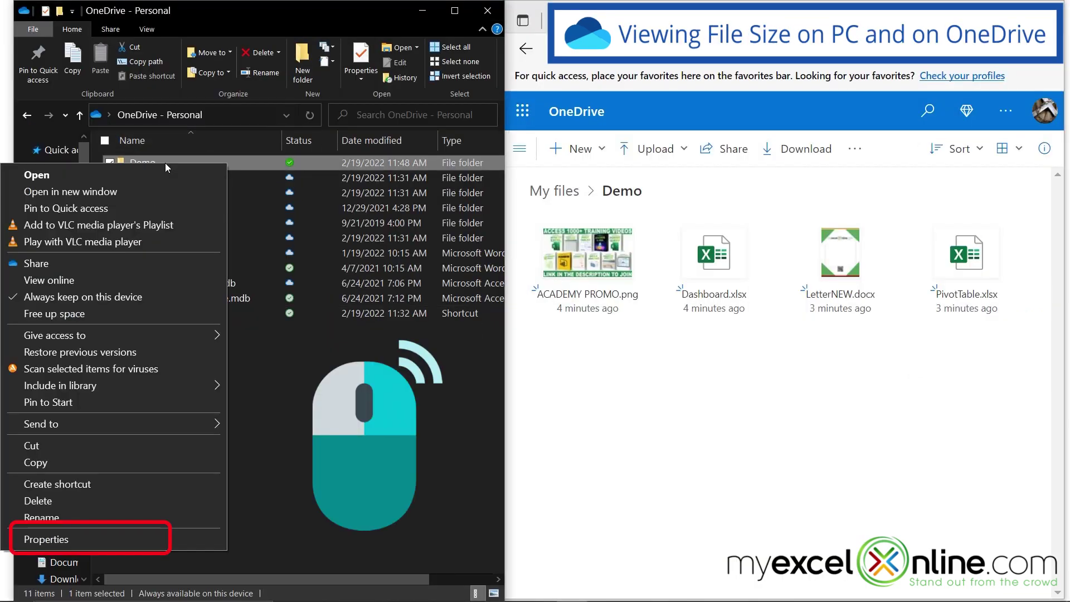
click(68, 540)
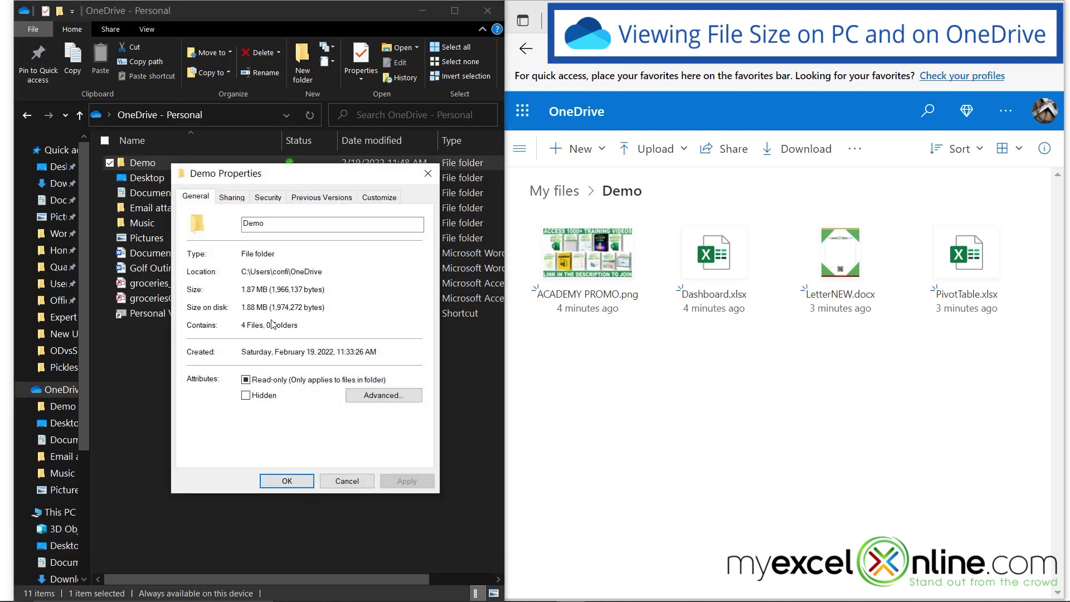
key(Escape)
click(910, 557)
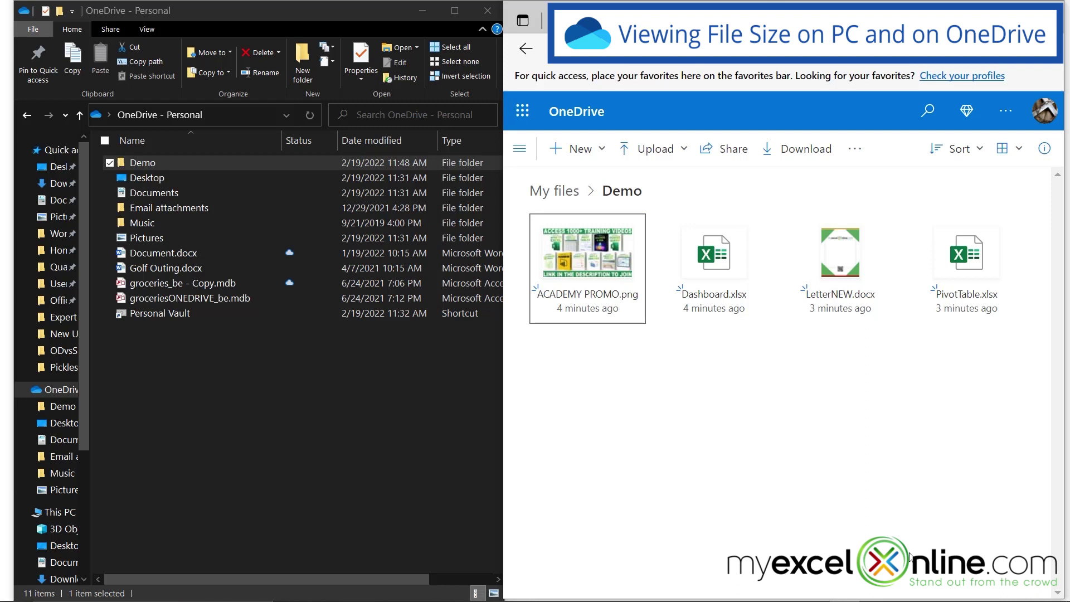
- In OneDrive web My files, show Demo's details to find its 1.88 MB size
click(519, 149)
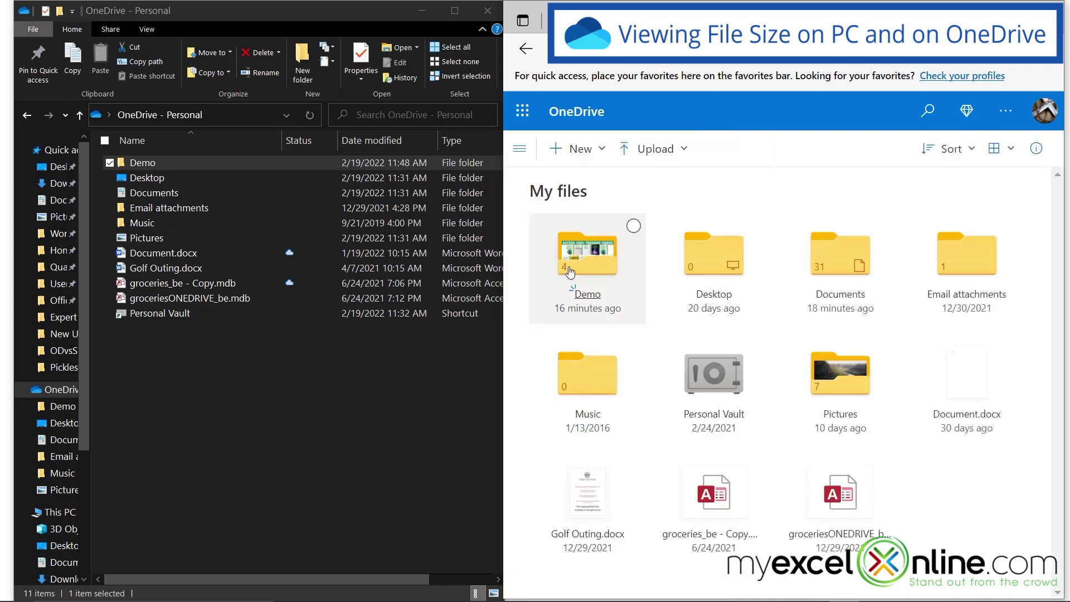
right_click(582, 265)
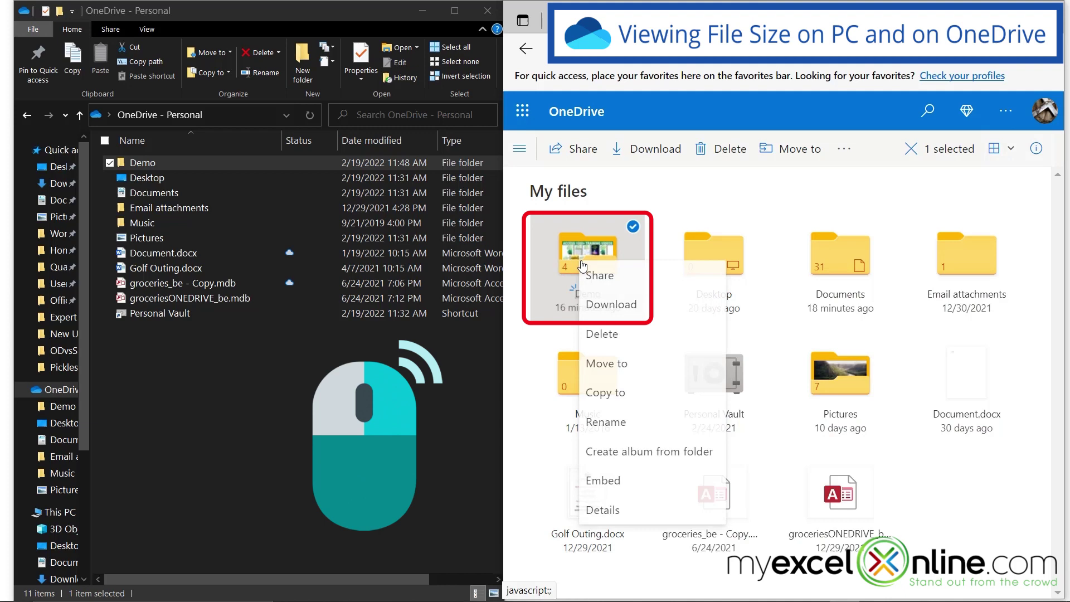
click(602, 509)
scroll(972, 466, down, 5)
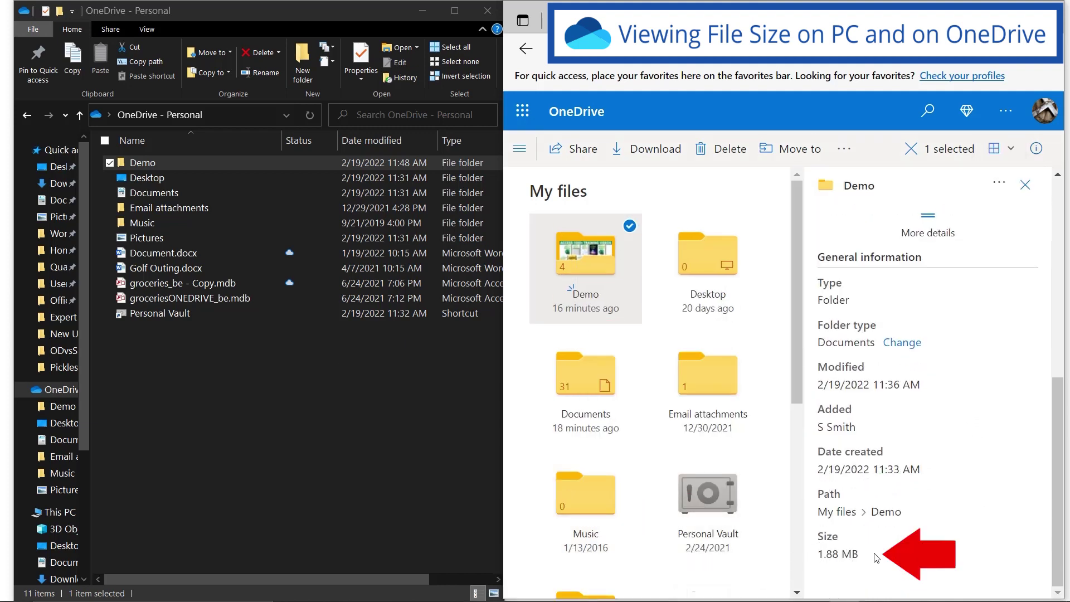
- Create a new Excel workbook named TestWorkbook inside the online Demo folder
click(1025, 184)
click(586, 293)
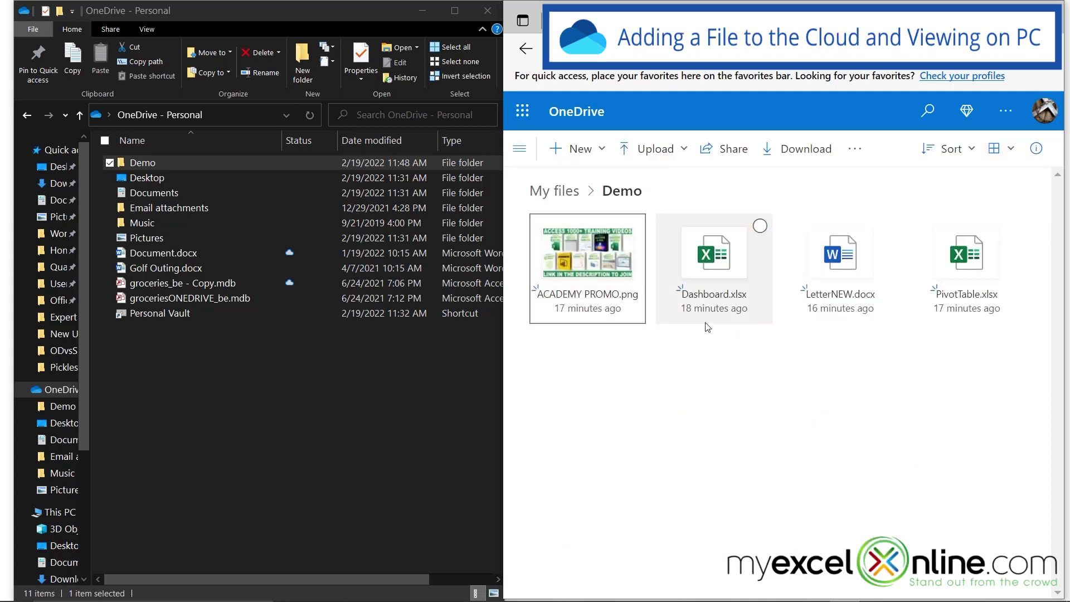
click(598, 161)
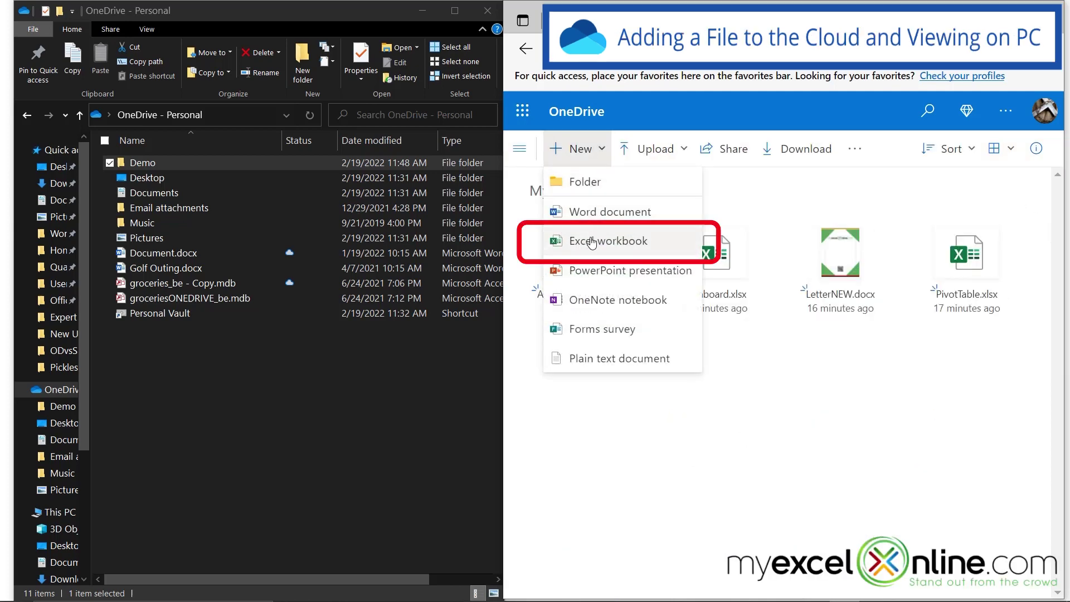
key(Escape)
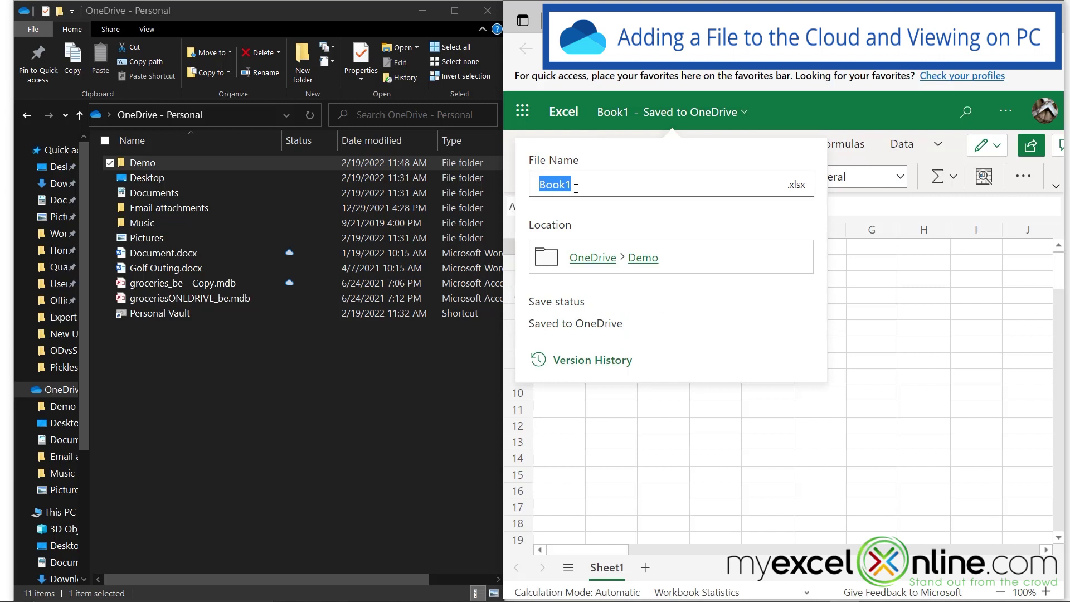
text(TestWorkbo)
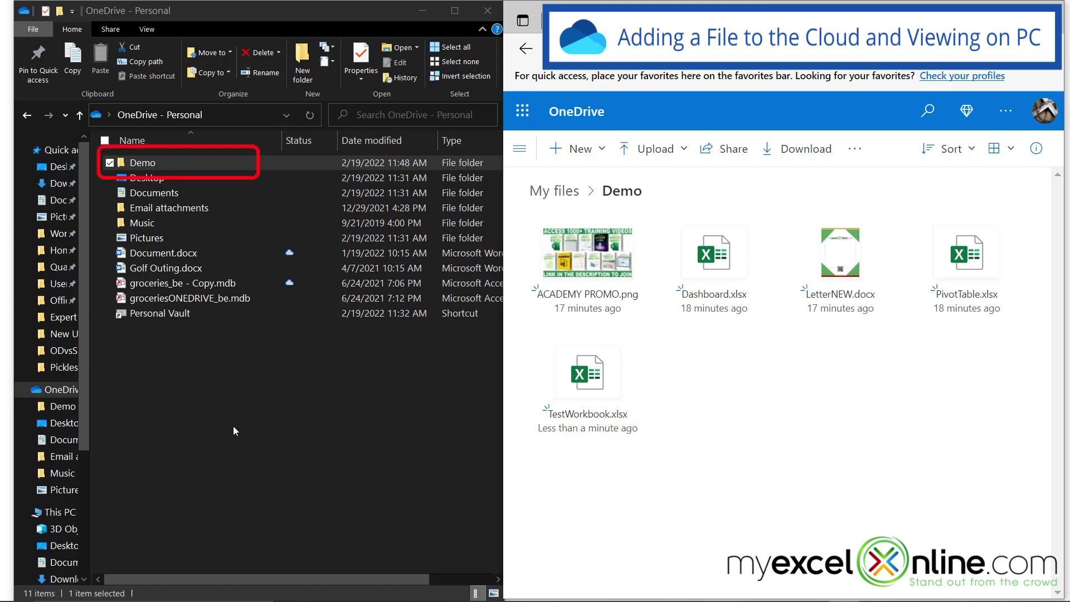
key(Return)
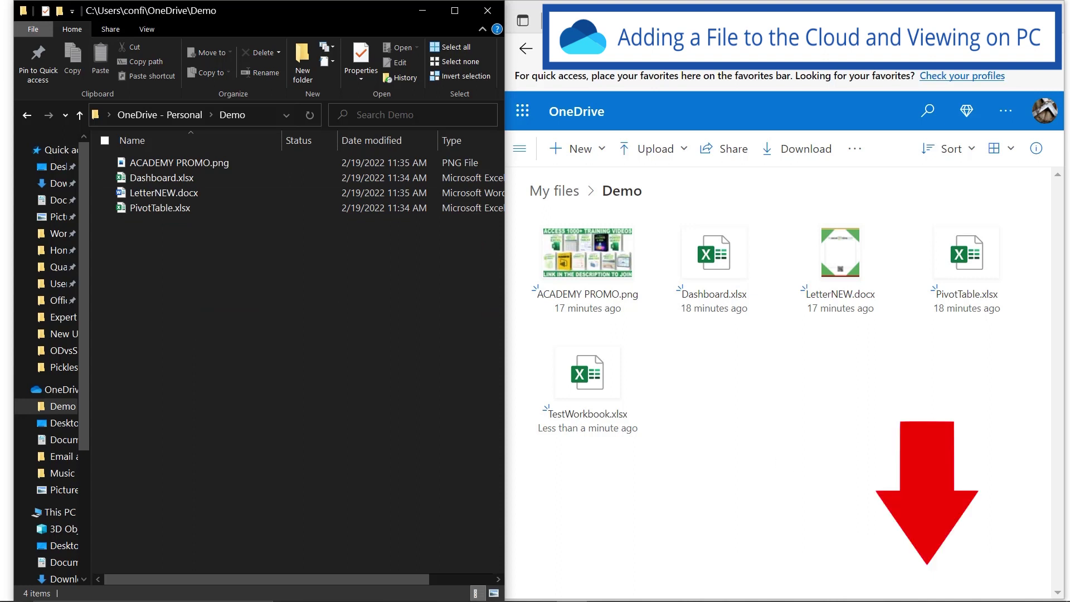
- Resume OneDrive syncing, make TestWorkbook.xlsx online-only, and reopen the Demo folder
click(925, 597)
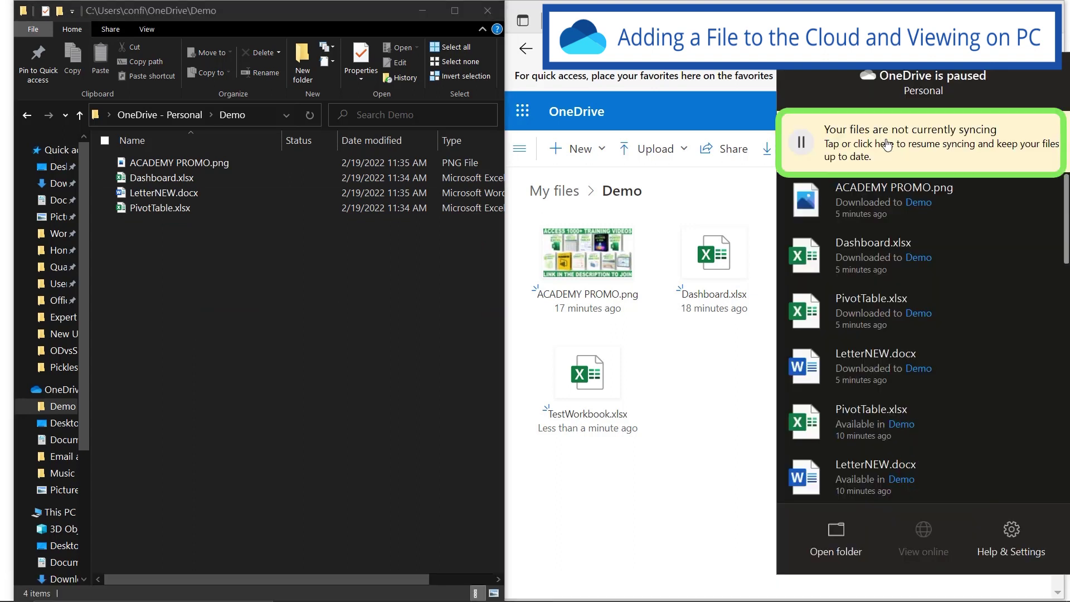
click(883, 147)
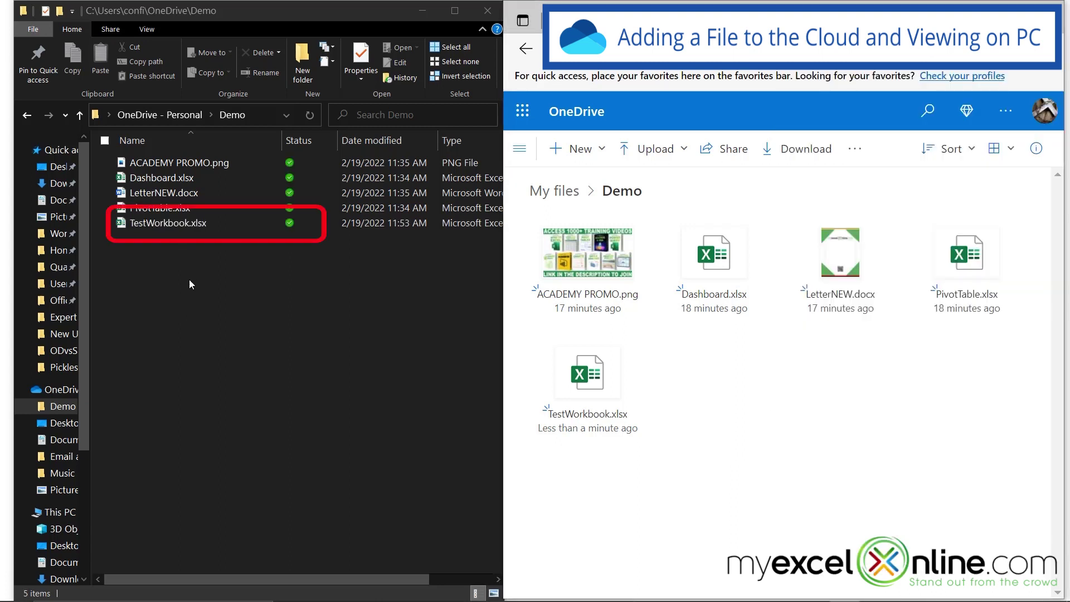
right_click(162, 229)
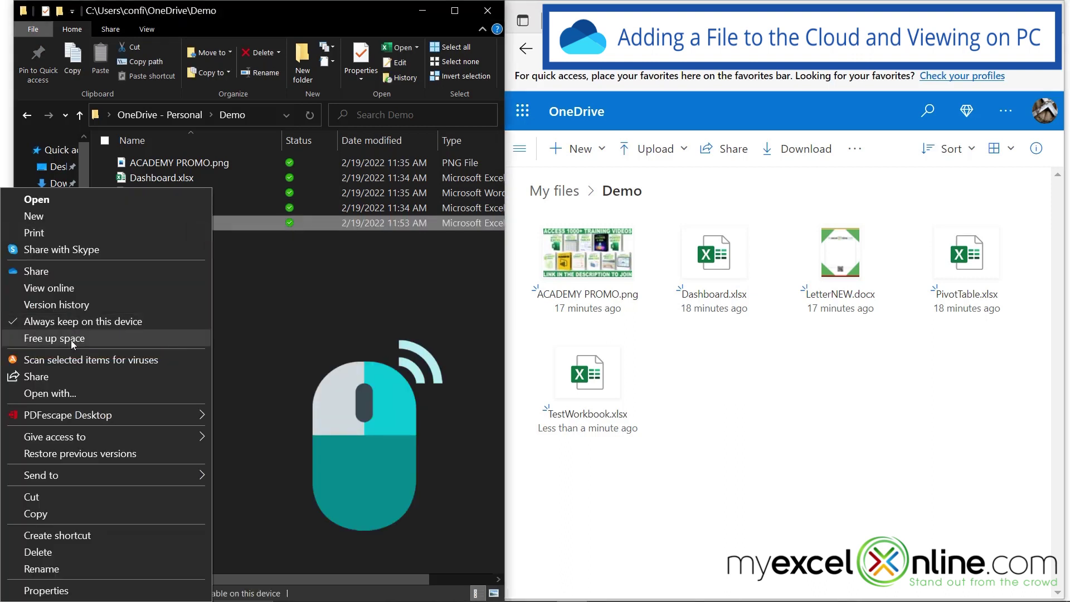
click(71, 340)
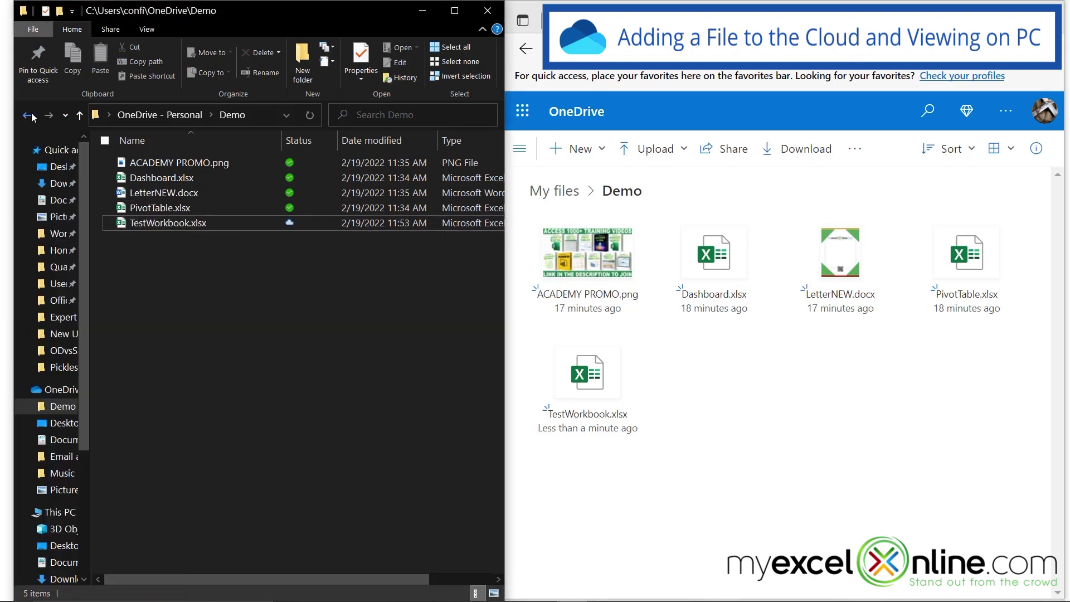
key(alt+Up)
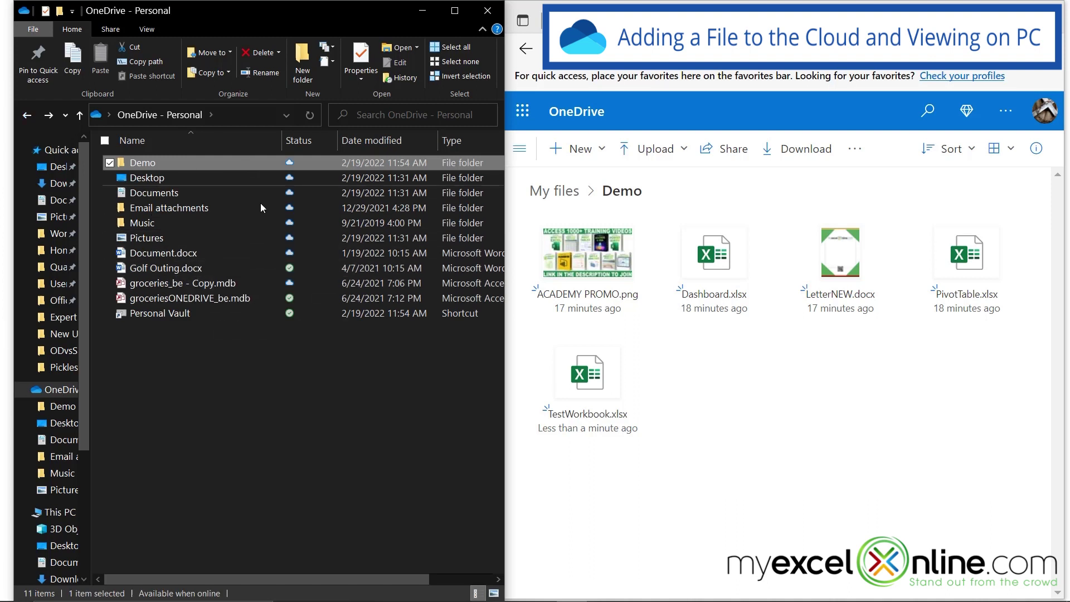
key(Return)
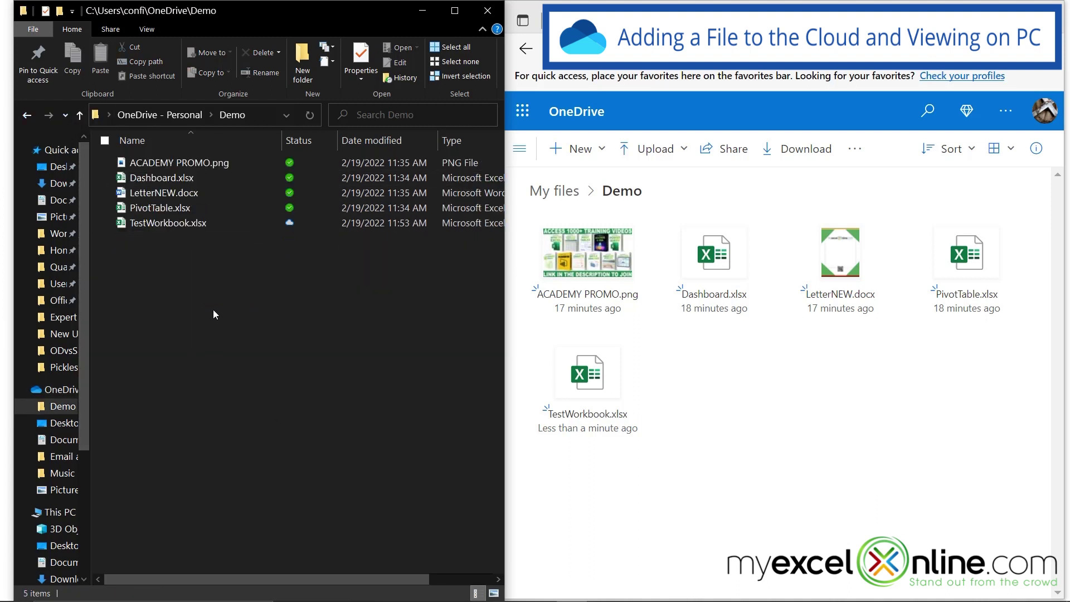
- Add a new text document to the local Demo folder and name it Test.txt
right_click(193, 272)
mouse_move(191, 522)
click(249, 487)
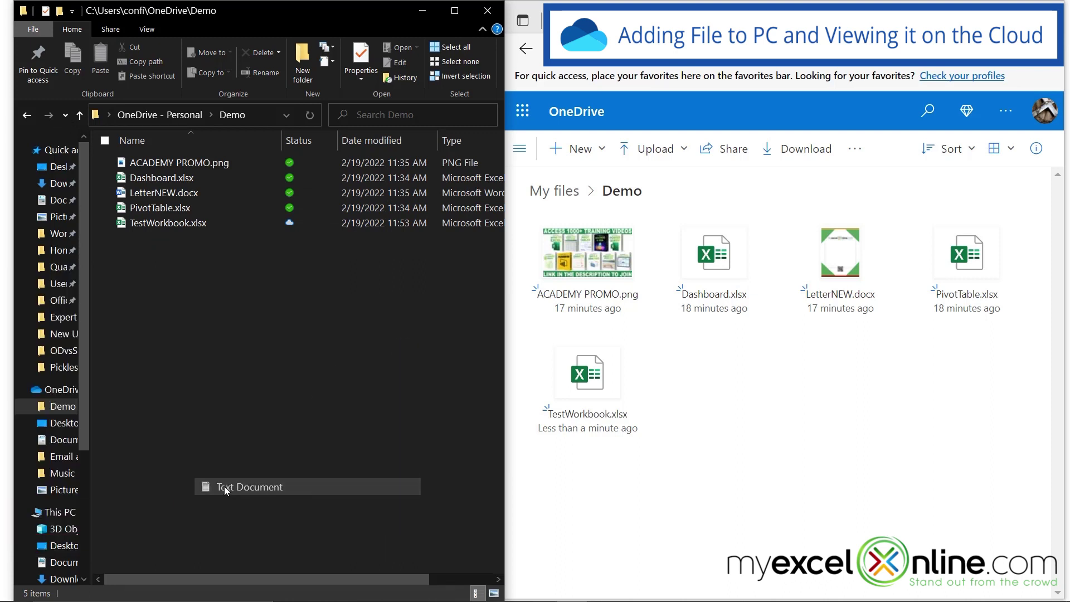
text(TestDocum)
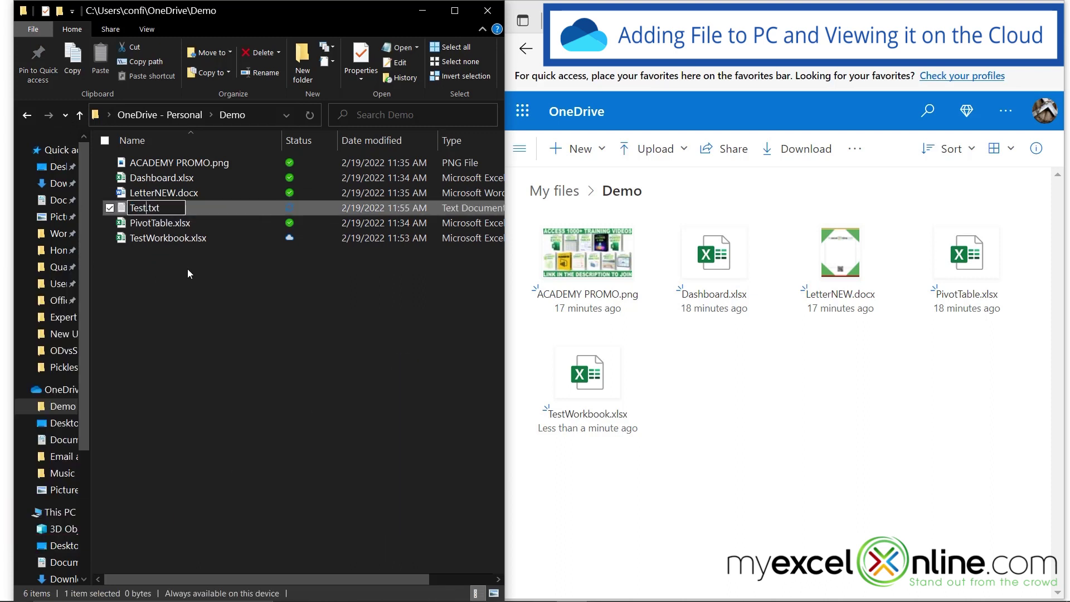